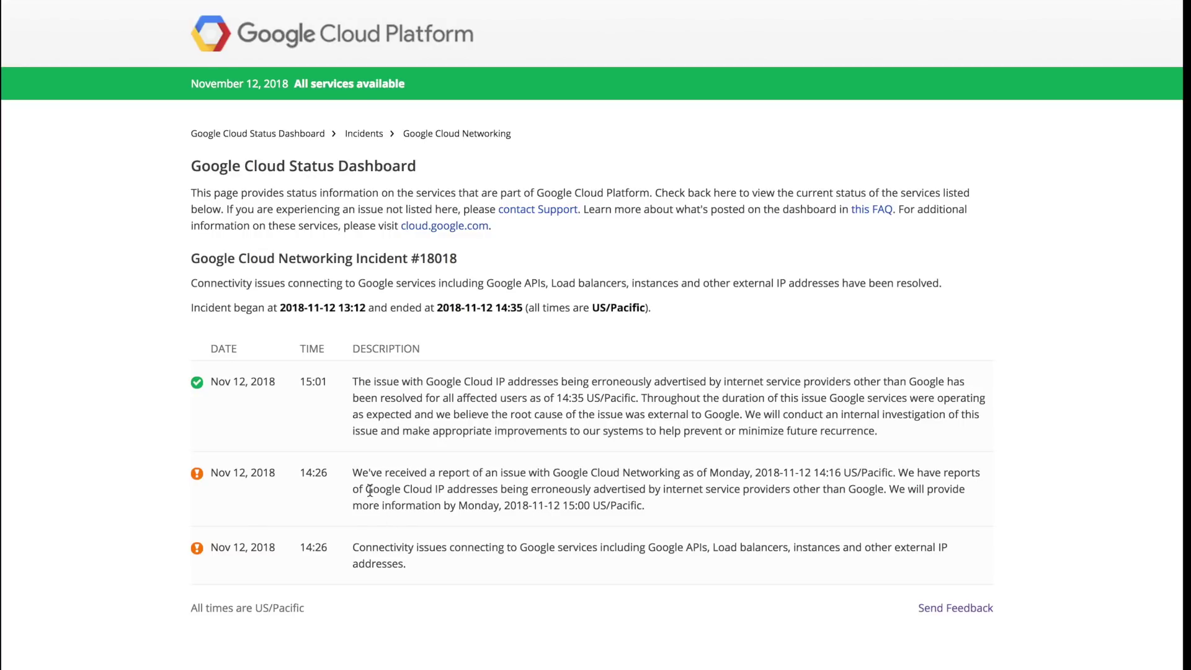
drag(365, 489, 705, 495)
click(709, 493)
drag(280, 307, 365, 304)
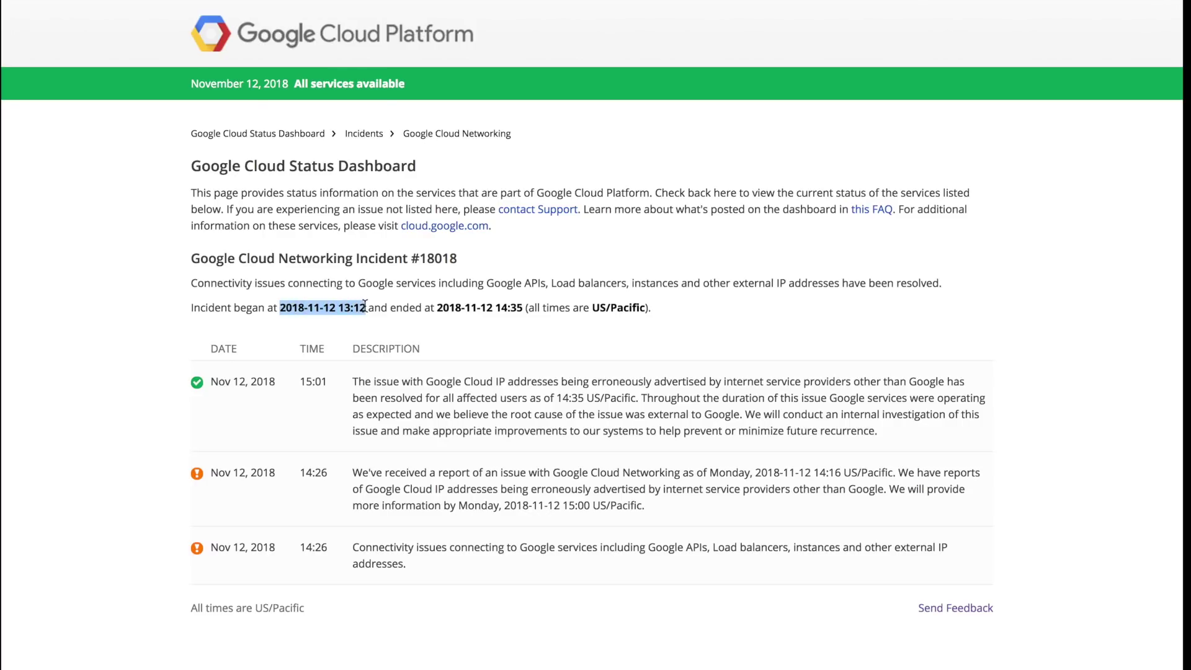
click(468, 335)
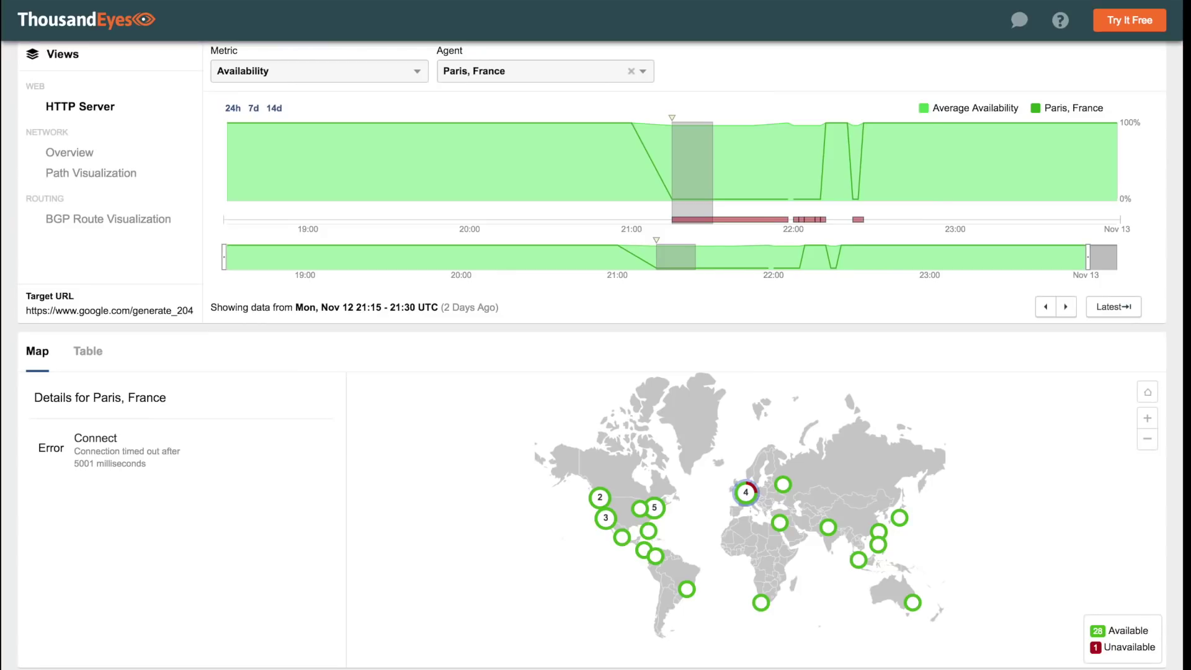
- Switch to BGP Route Visualization and mark the Mon, Nov 12 21:15 time window
click(80, 221)
scroll(366, 384, up, 1)
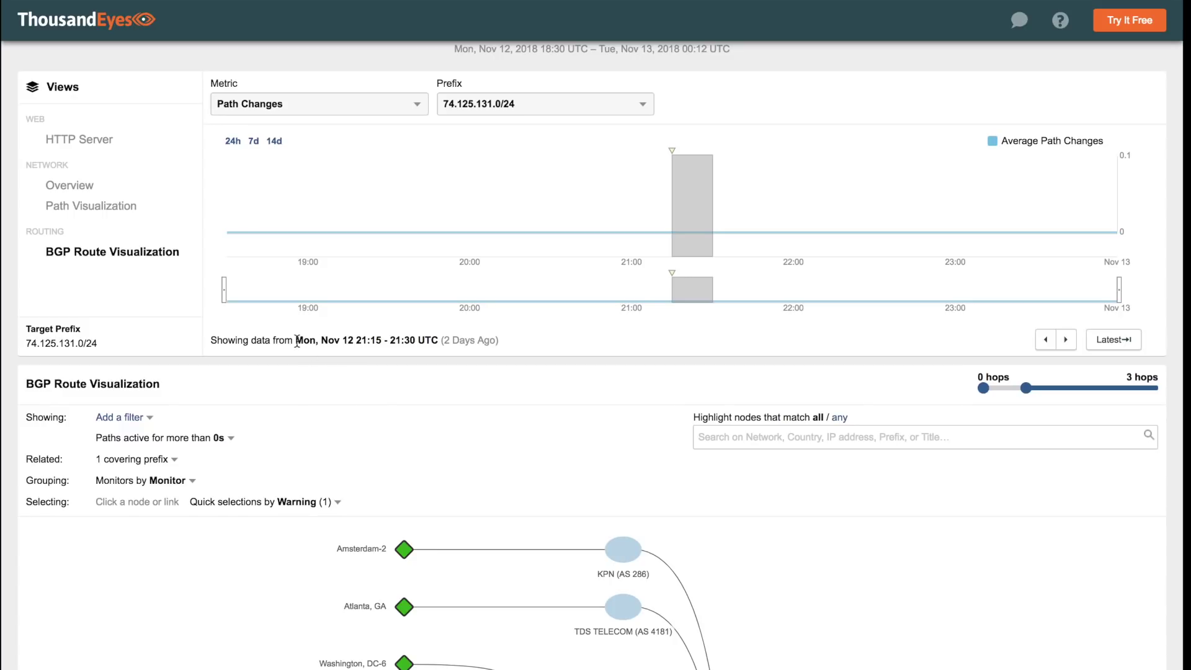
drag(296, 340, 379, 340)
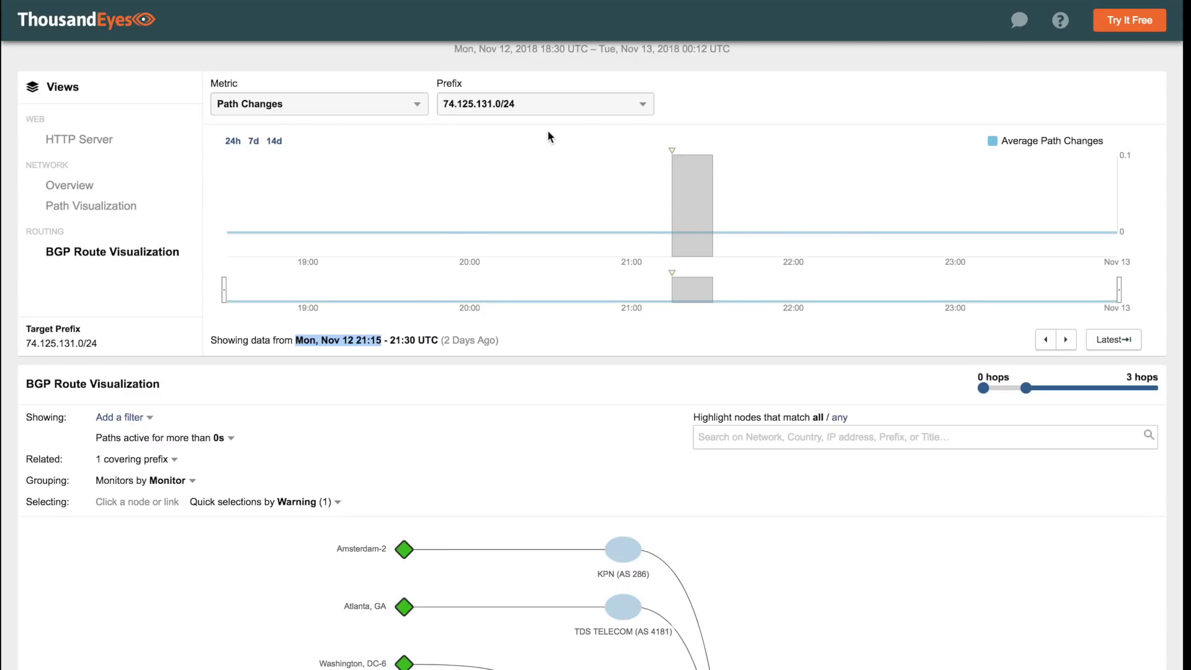
- Filter the prefix list by /19 and select 216.58.192.0/19
click(640, 109)
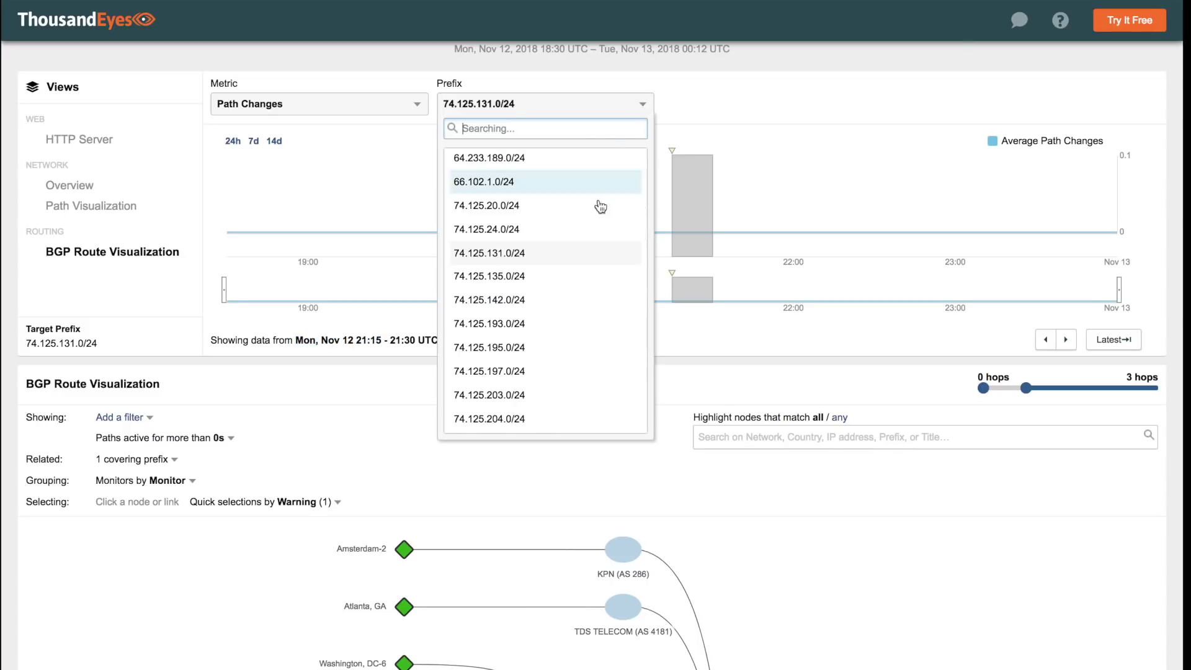
scroll(598, 239, up, 4)
scroll(597, 242, up, 2)
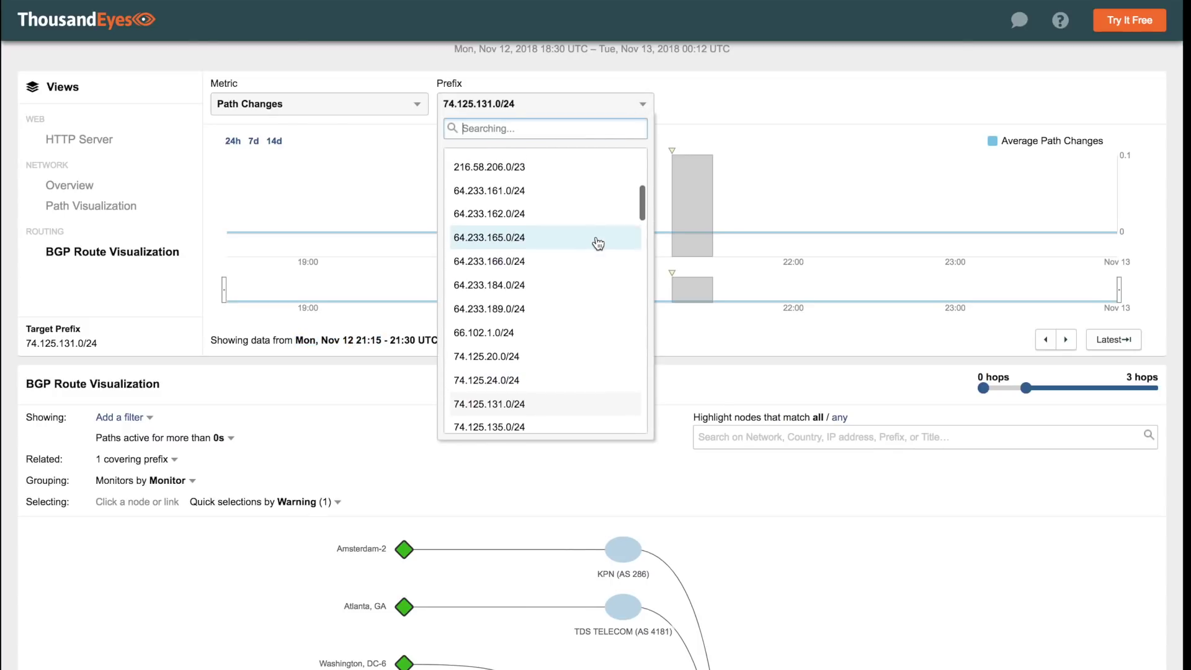
text(/19)
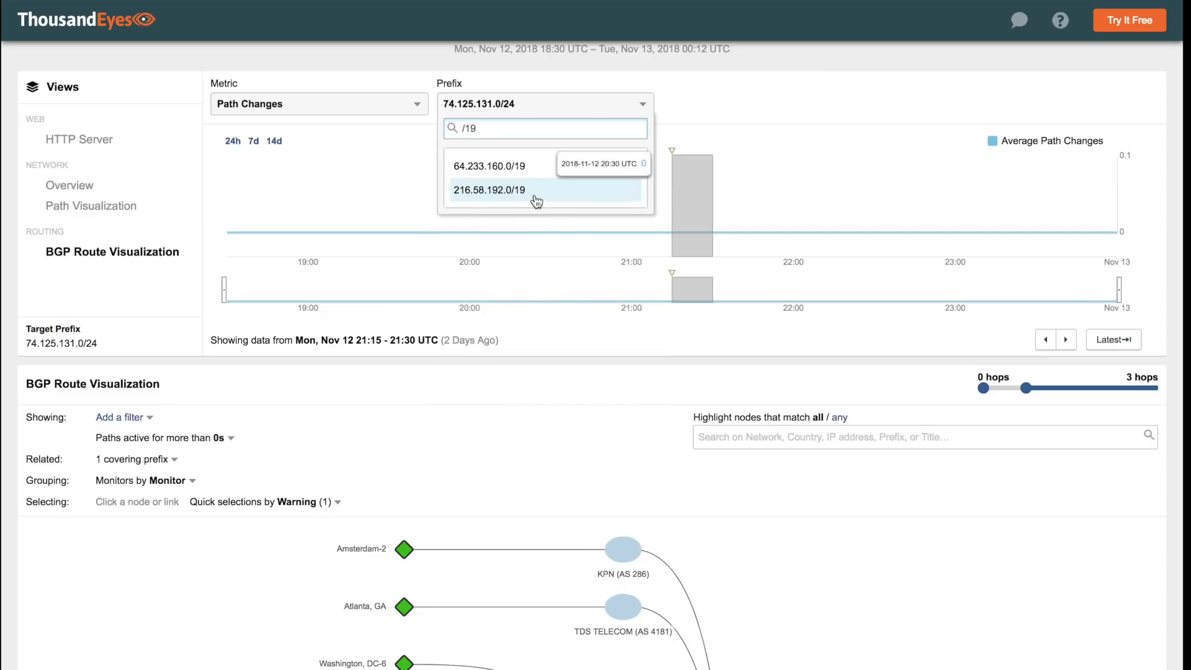
click(534, 191)
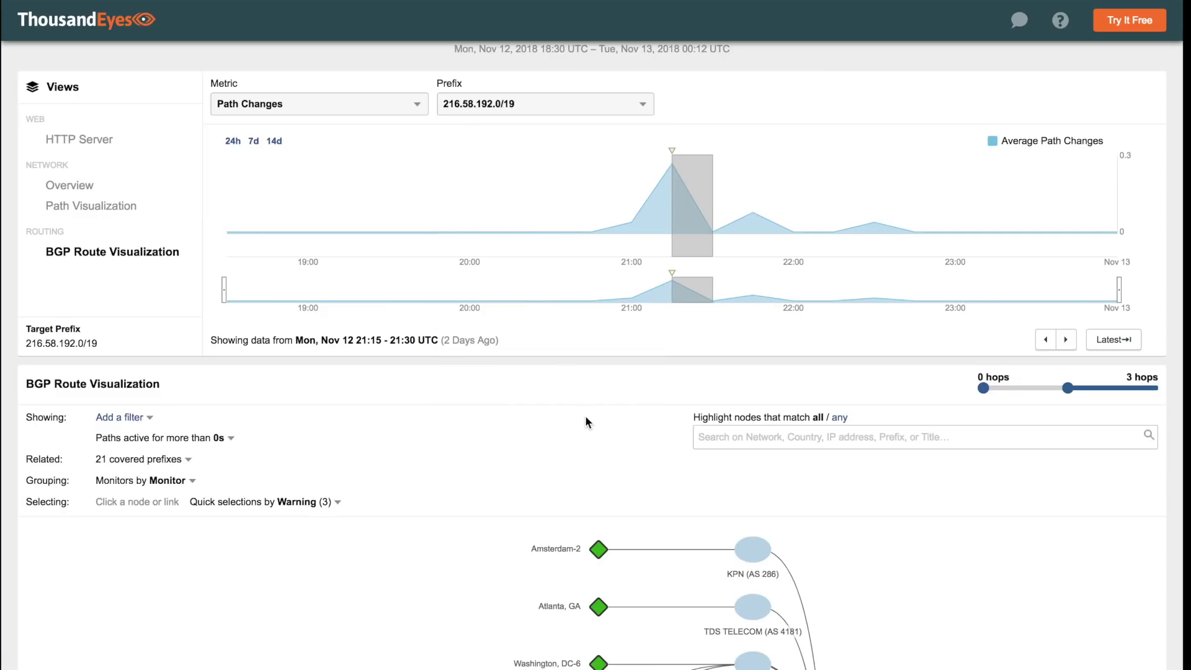
- Filter the BGP routes to show only the red Tokyo-5 monitor
scroll(585, 422, down, 3)
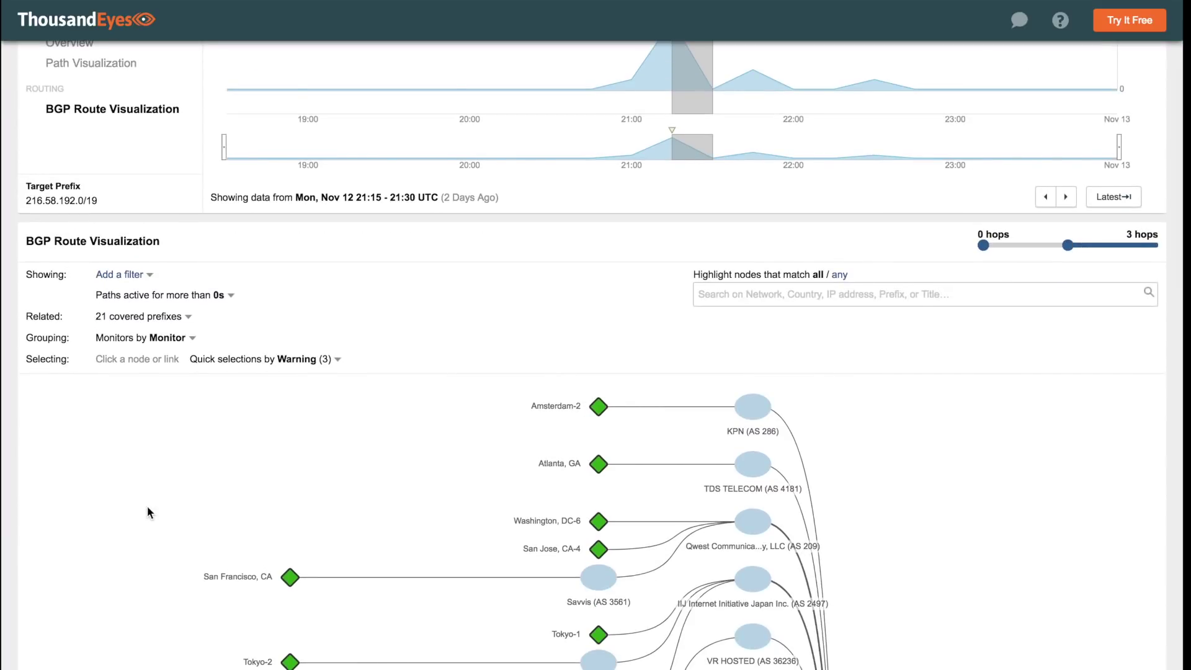
scroll(147, 509, down, 4)
scroll(147, 512, down, 5)
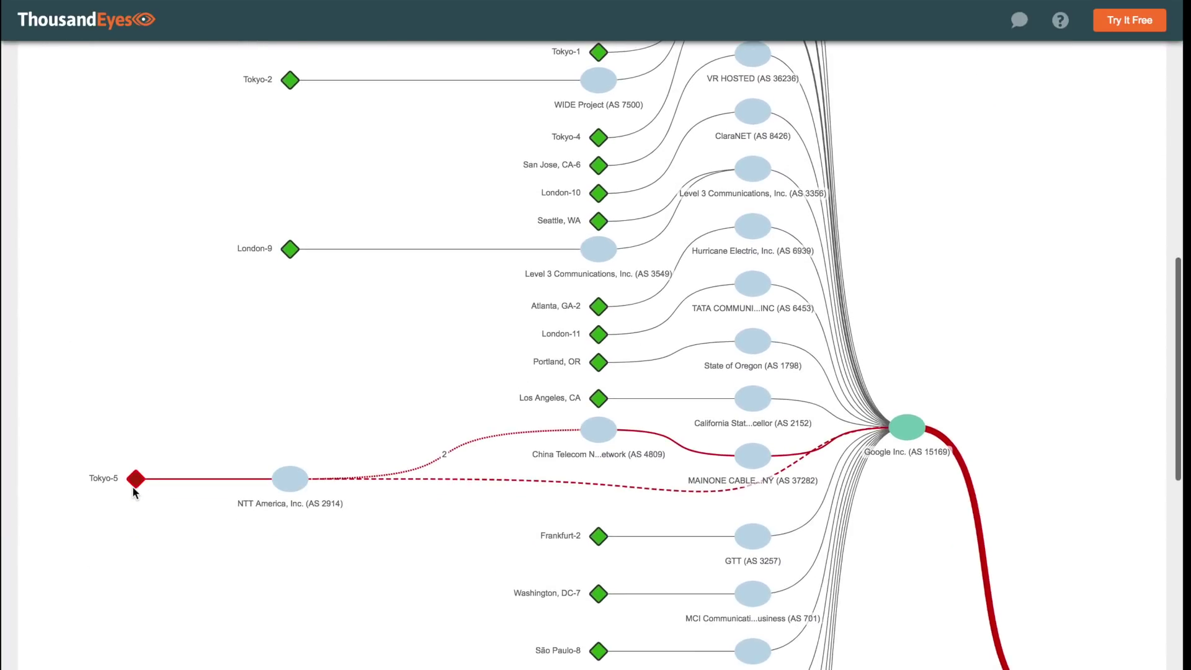
click(136, 479)
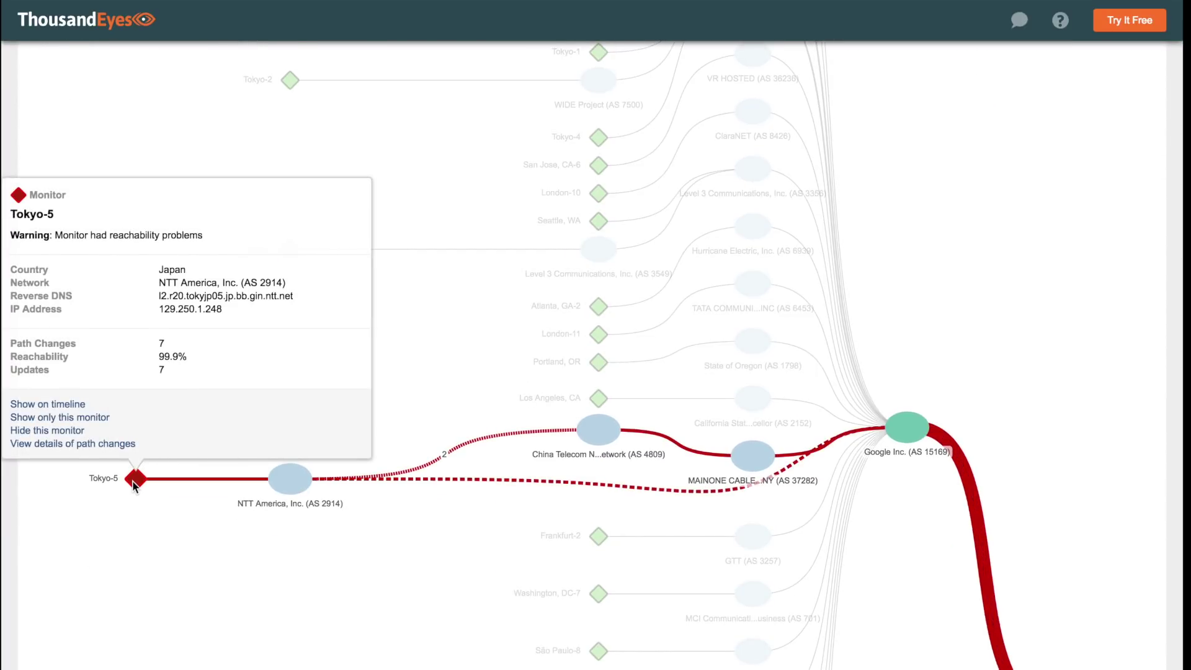
click(74, 416)
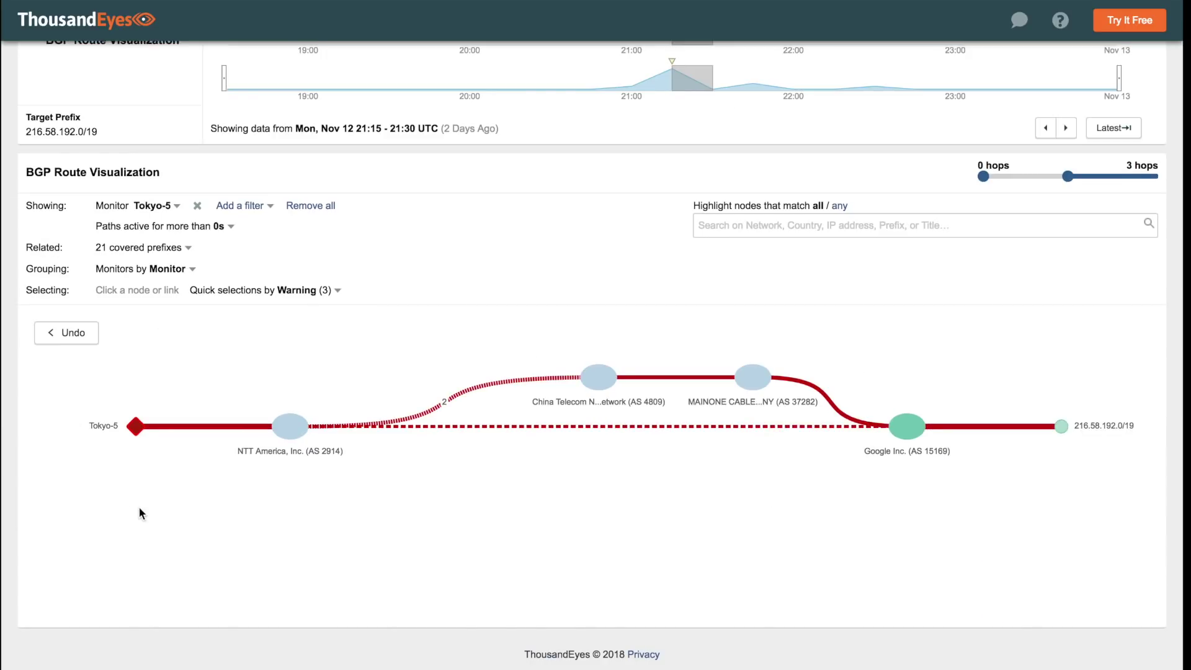
- Extend the route graph to 5 hops and view the 20:30 UTC interval before the leak
drag(1068, 176, 1003, 177)
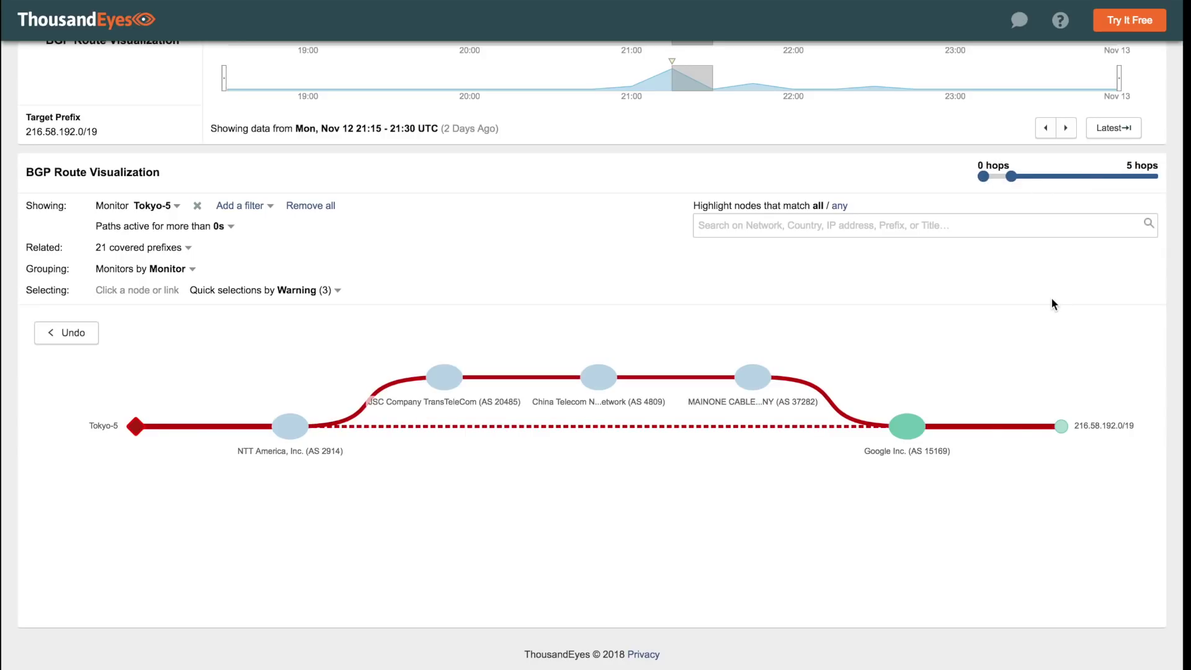
mouse_move(820, 425)
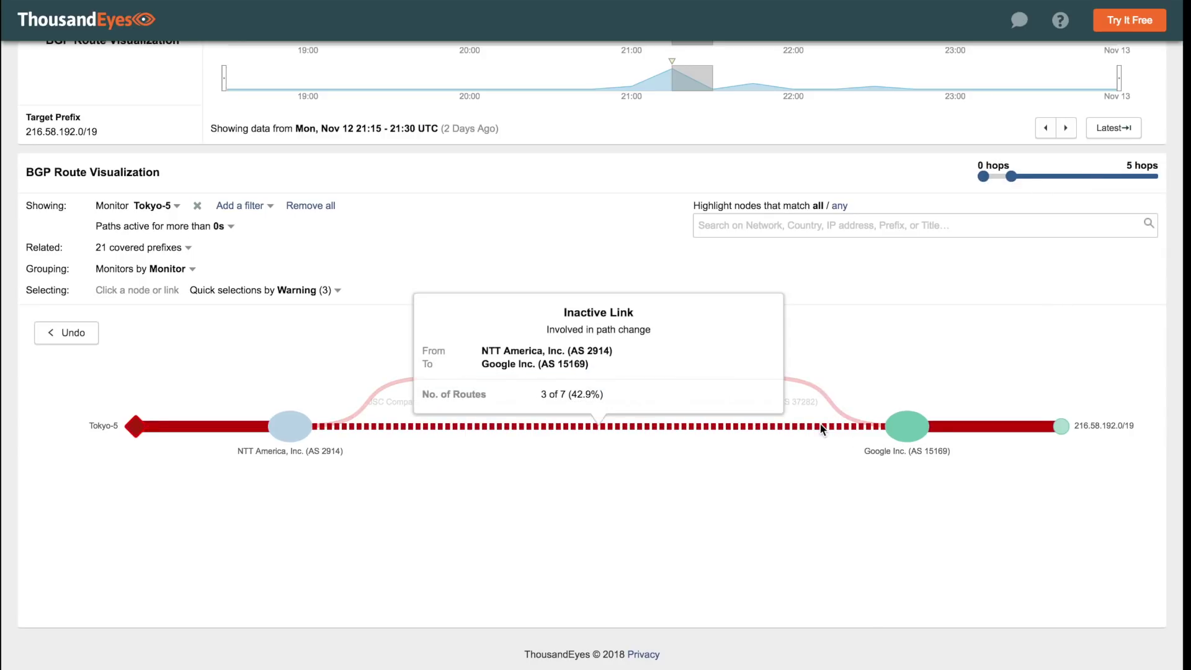
scroll(886, 335, up, 2)
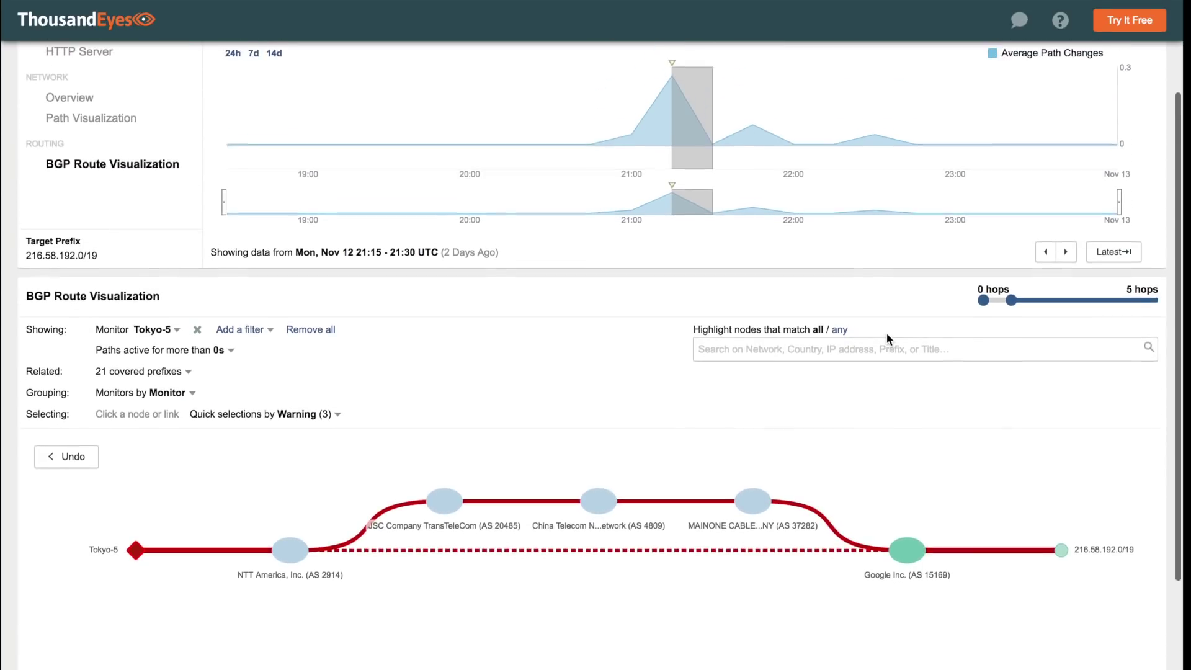
click(592, 159)
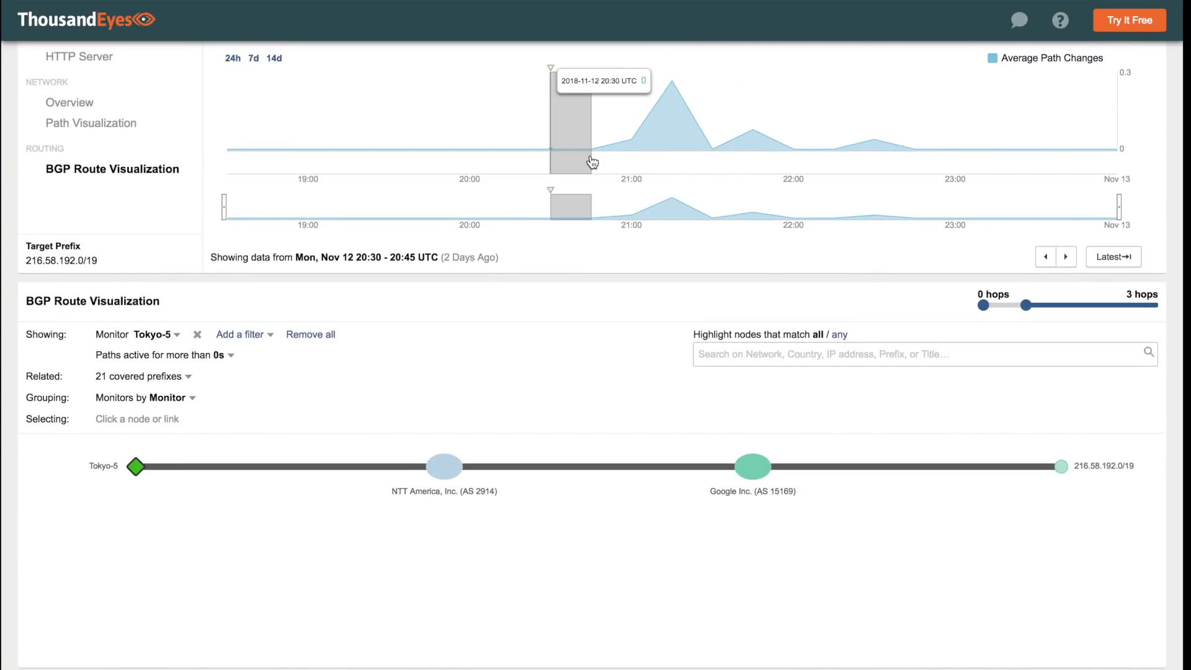
click(688, 136)
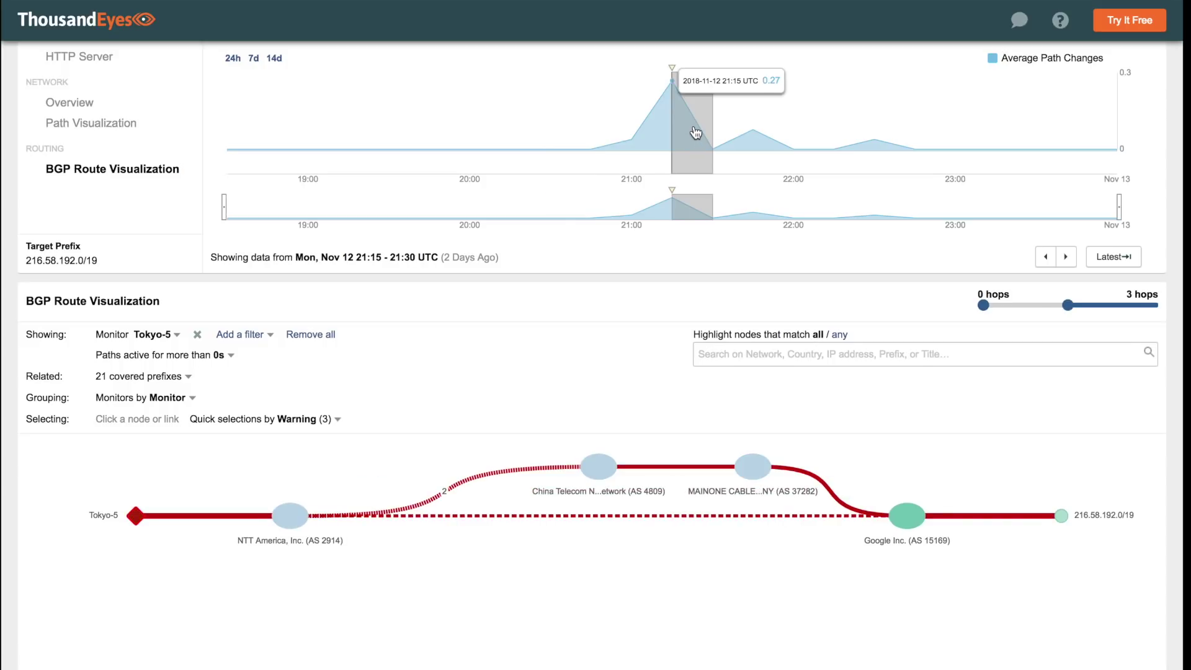
drag(1068, 306, 1011, 305)
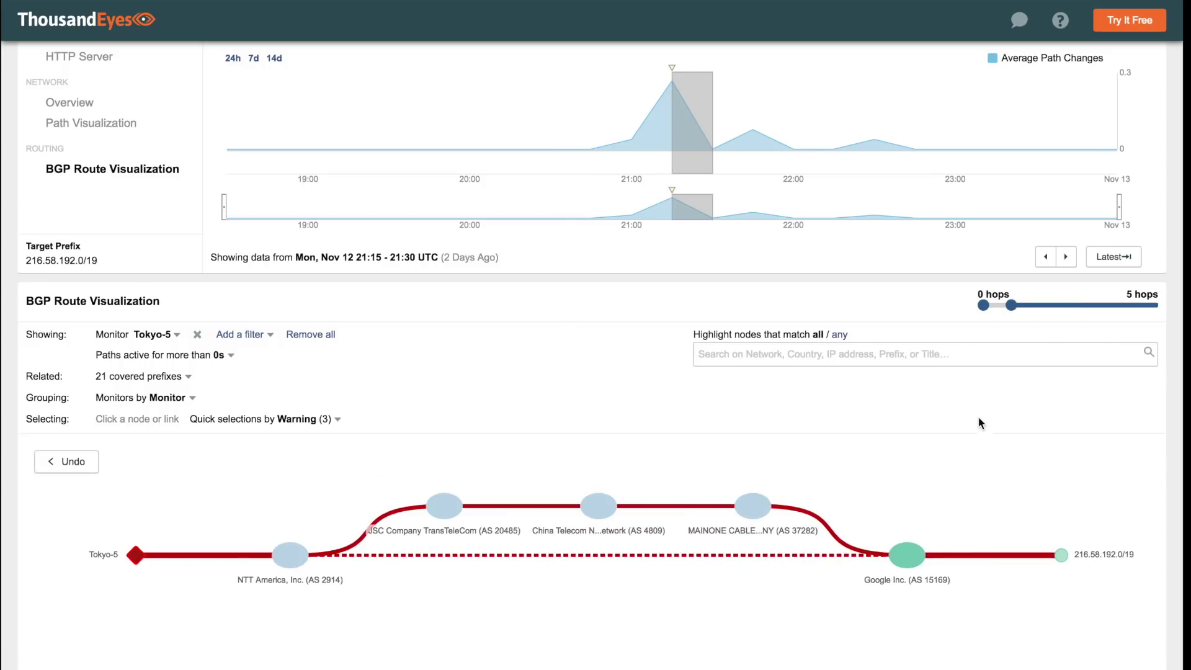
scroll(981, 452, down, 2)
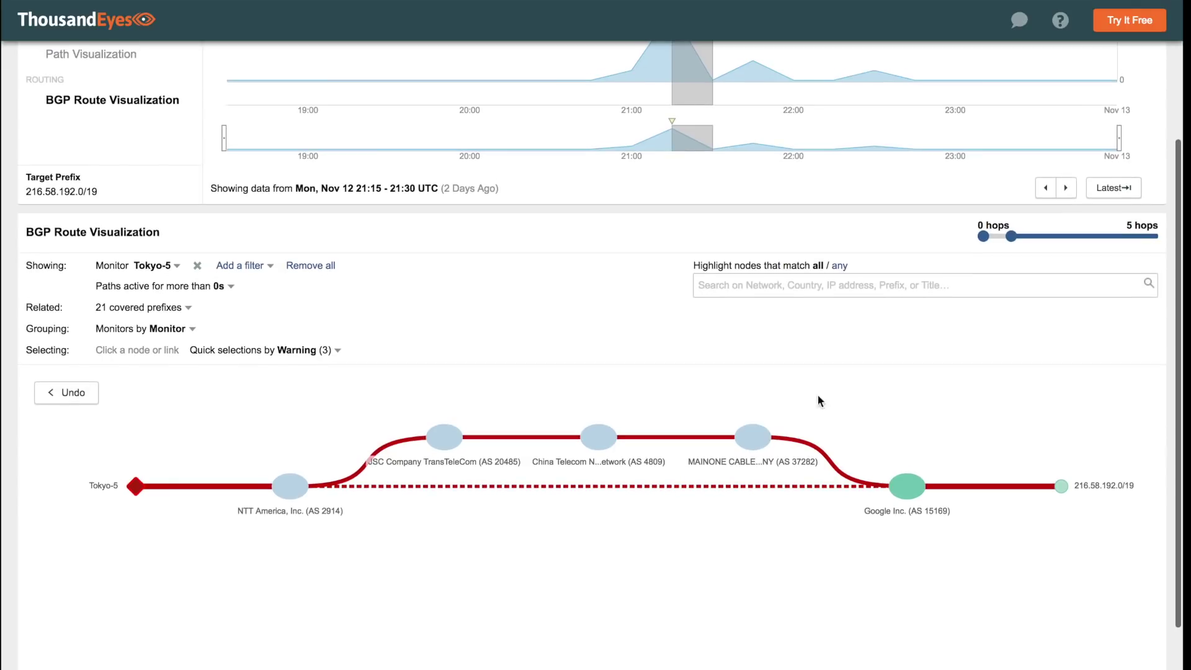
mouse_move(748, 436)
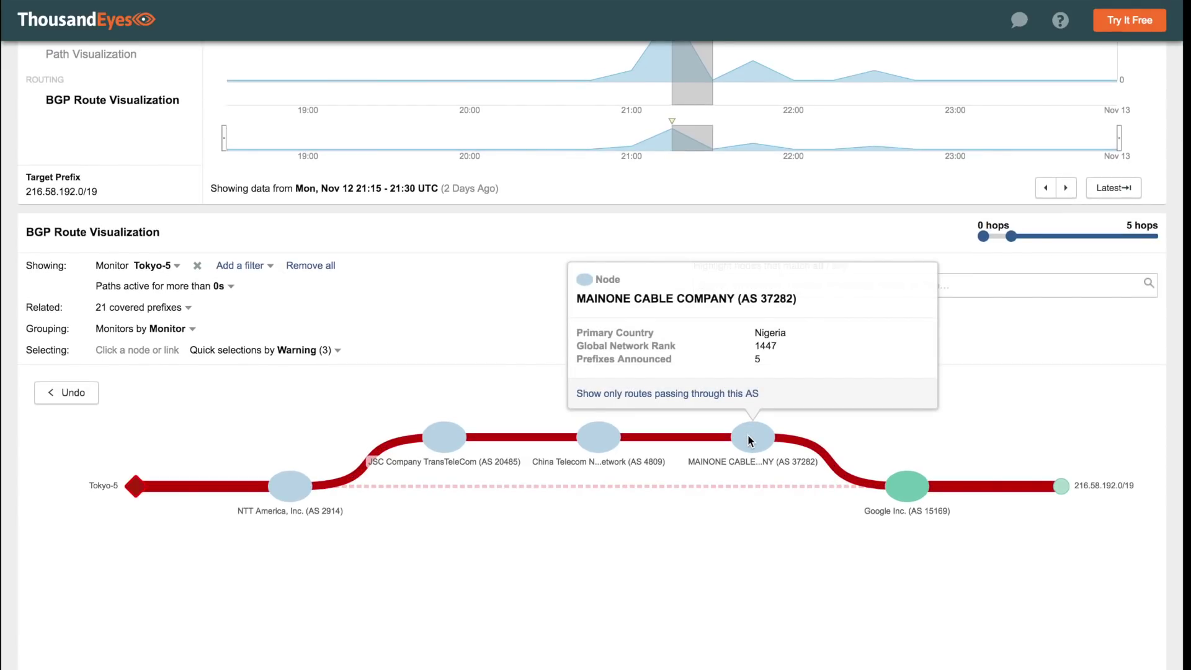
mouse_move(592, 438)
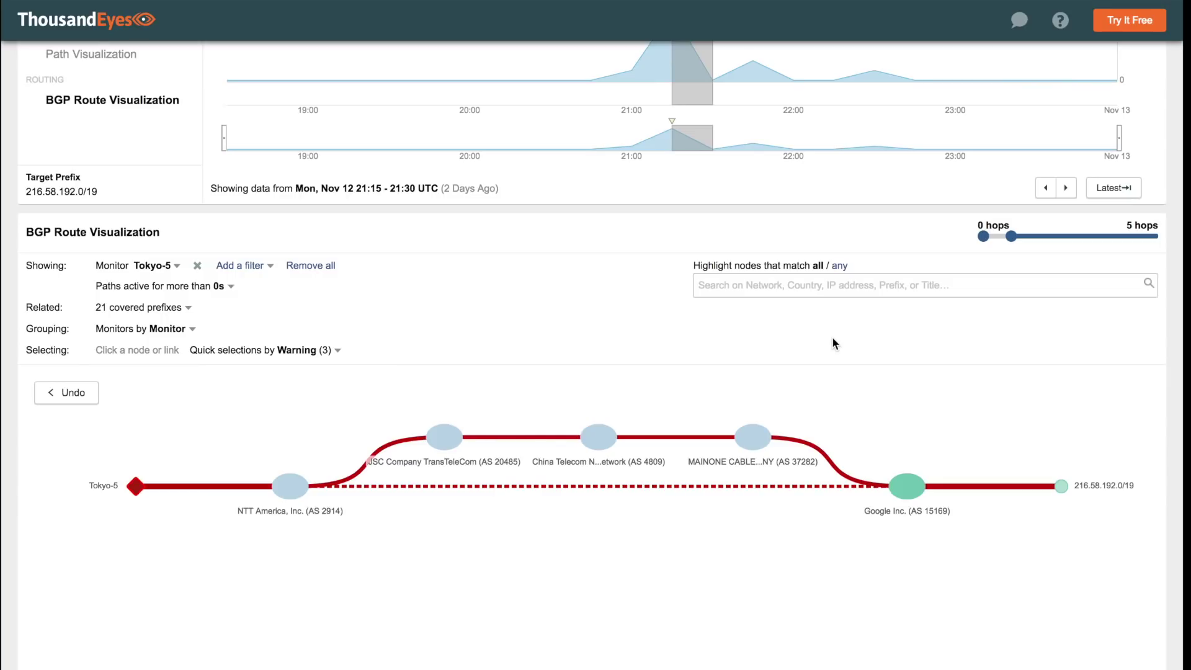
scroll(832, 338, up, 3)
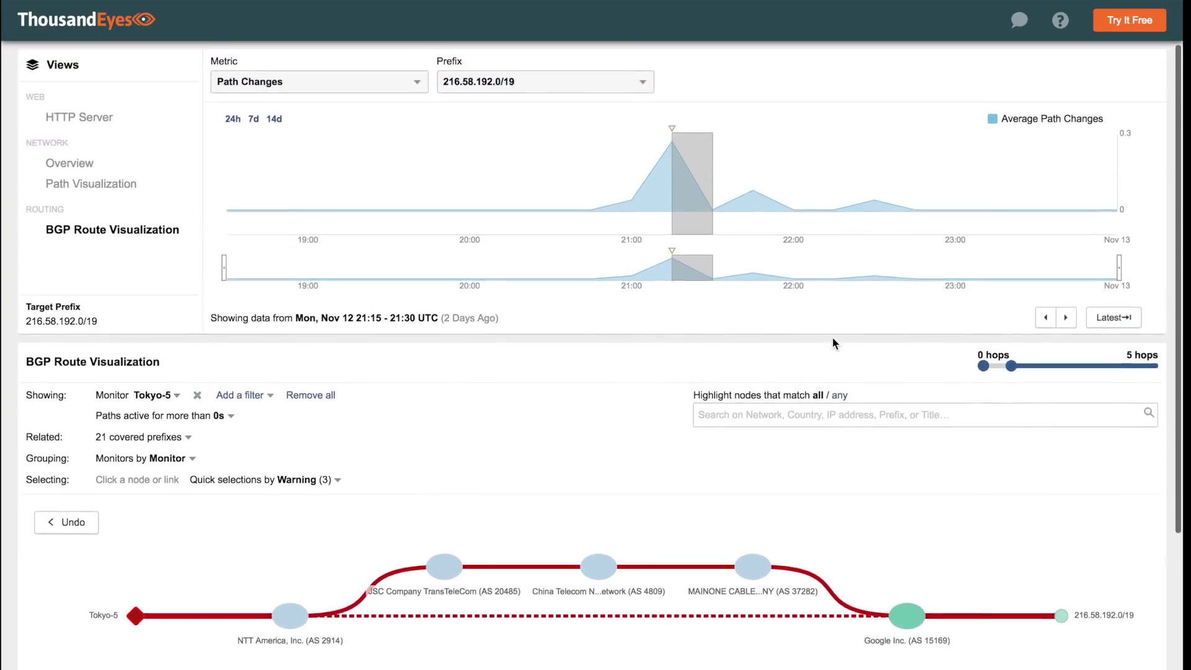
- Open Path Visualization toward google.com and filter it to the Paris, France agent only
click(94, 244)
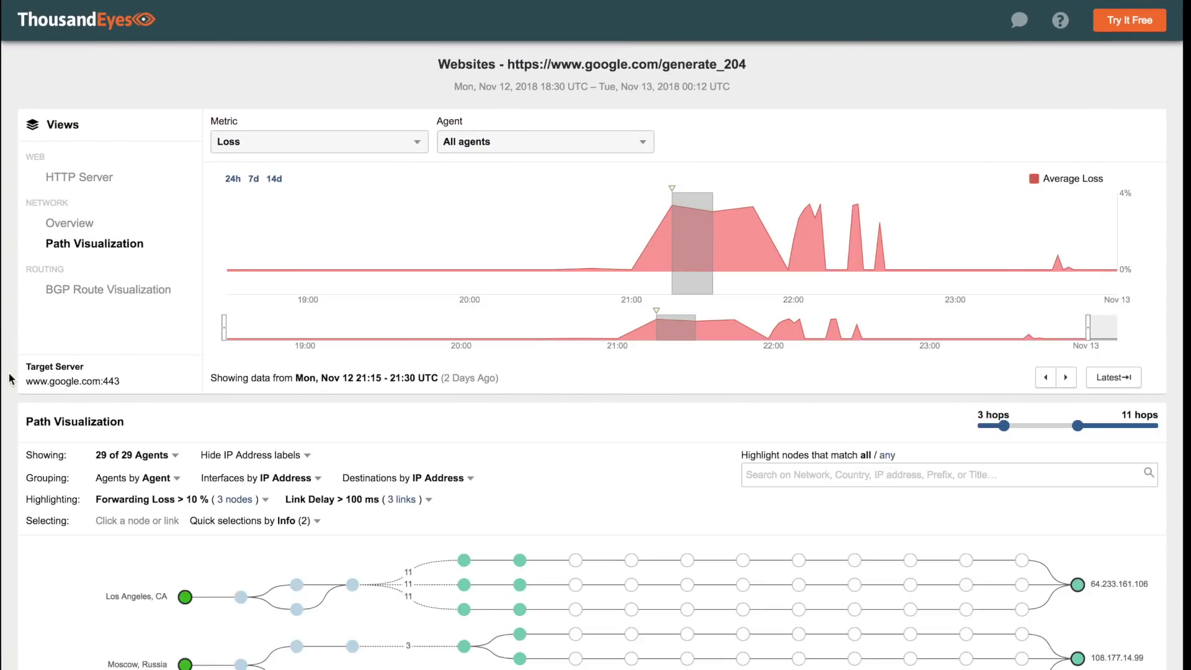
scroll(11, 401, down, 1)
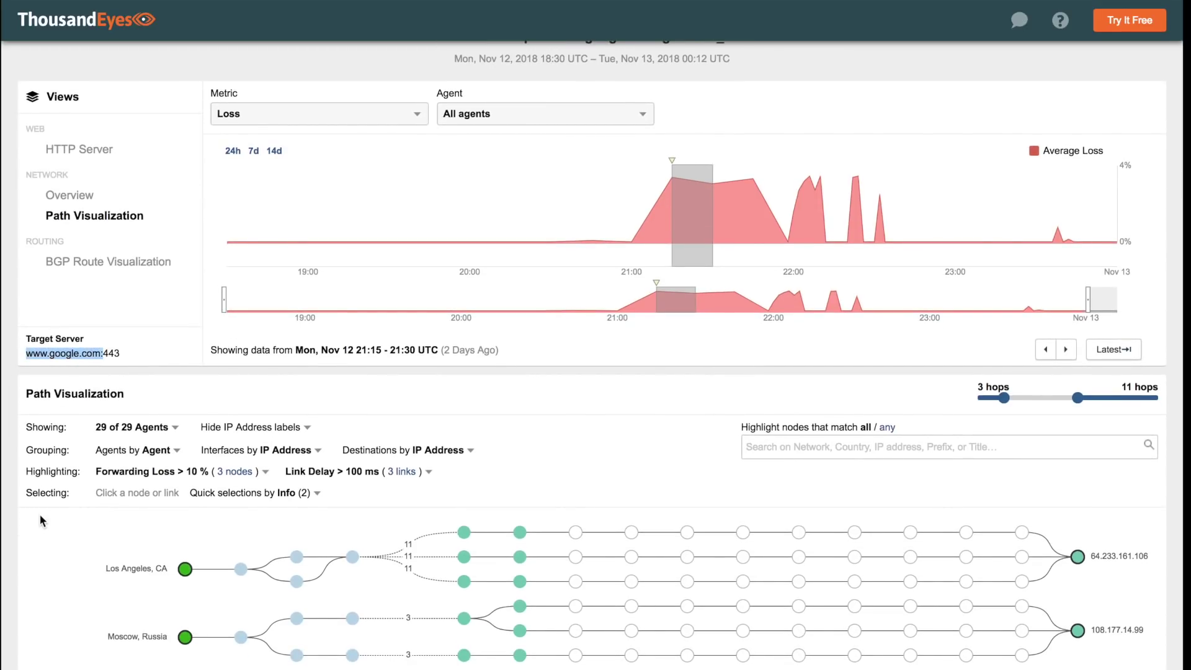
scroll(50, 543, down, 6)
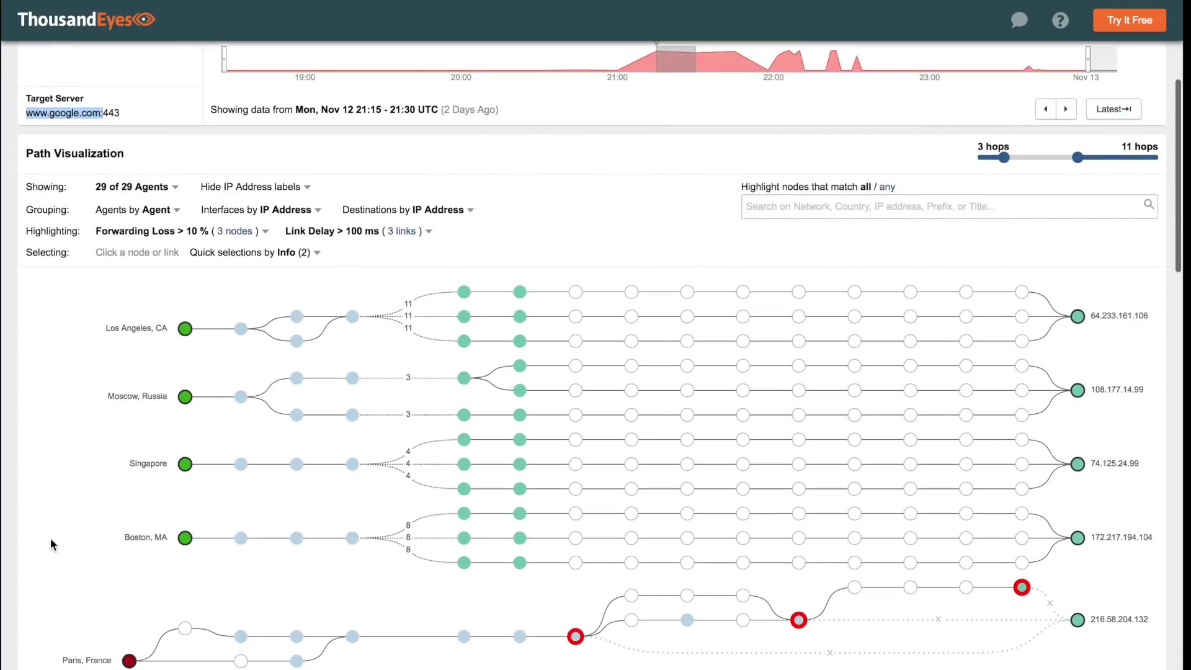
scroll(49, 540, down, 1)
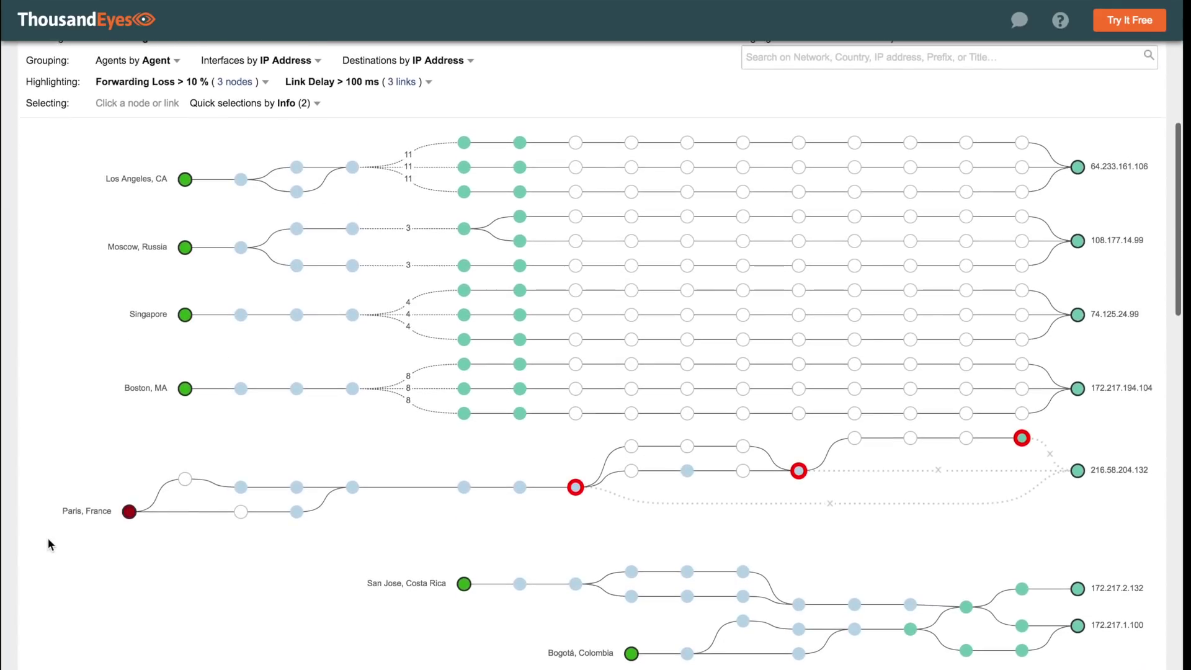
scroll(48, 540, down, 1)
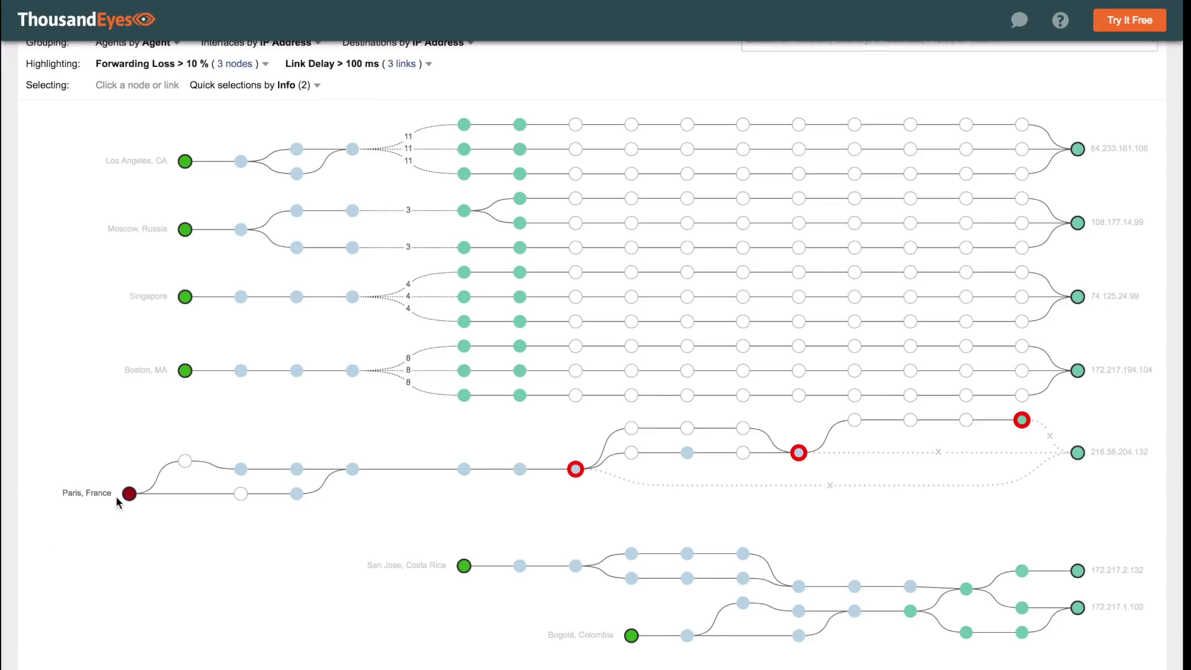
mouse_move(129, 494)
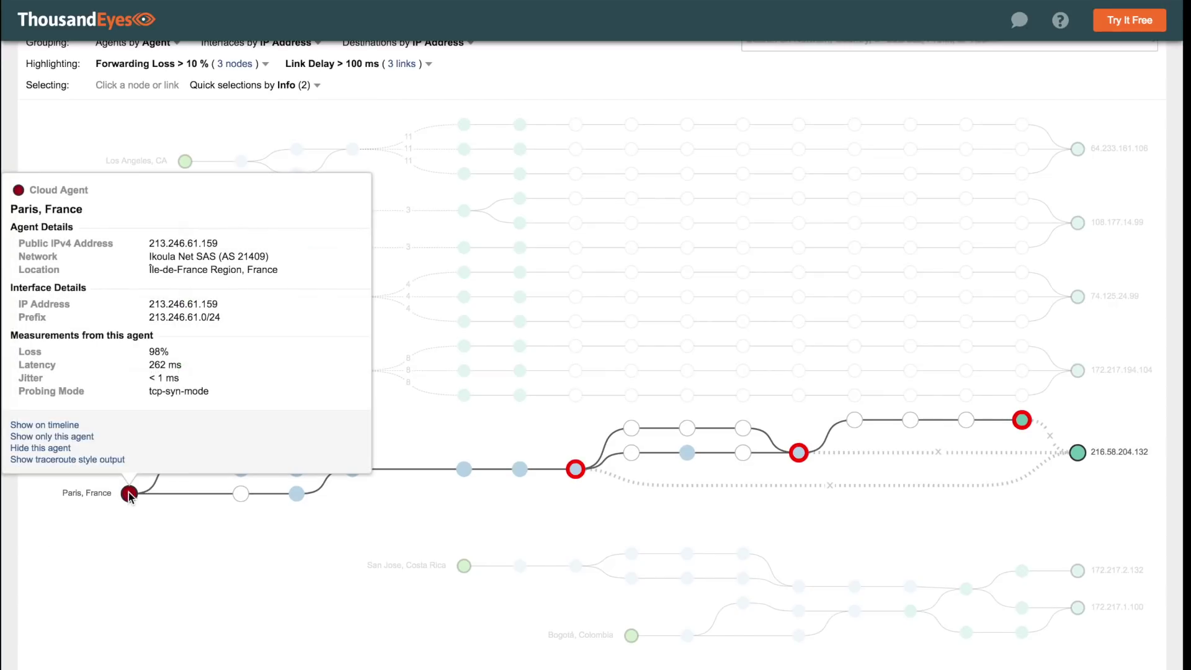
click(59, 437)
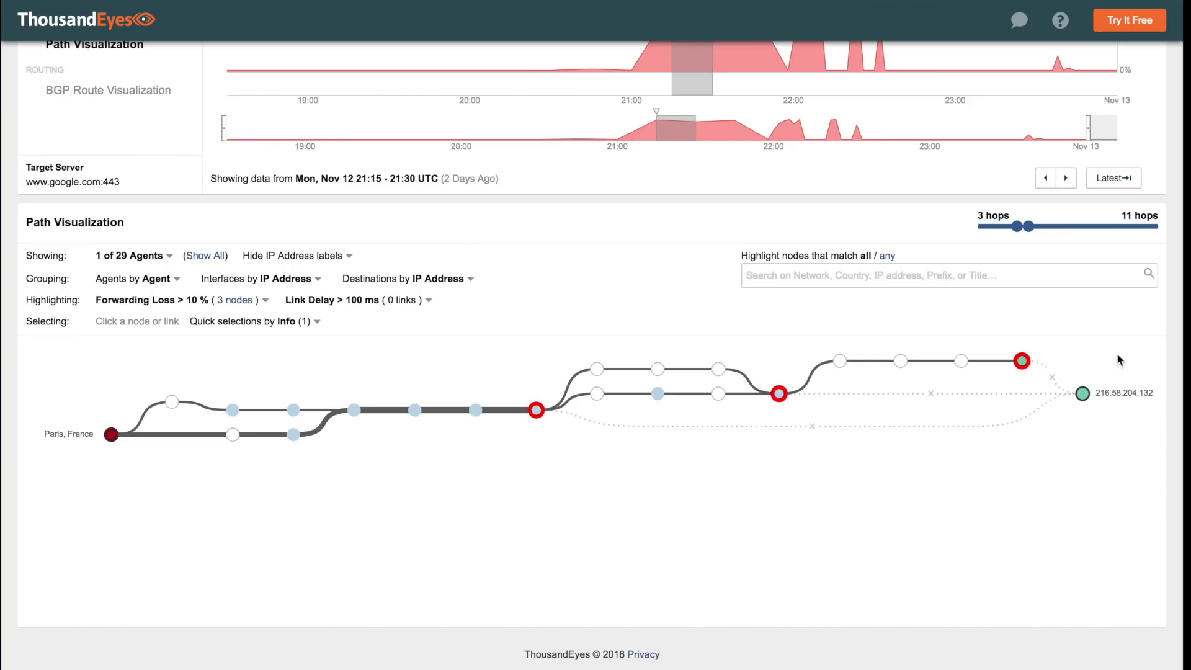
- Inspect the forwarding-loss nodes along the Paris path to 216.58.204.132, then return to the timeline
mouse_move(1081, 392)
mouse_move(474, 409)
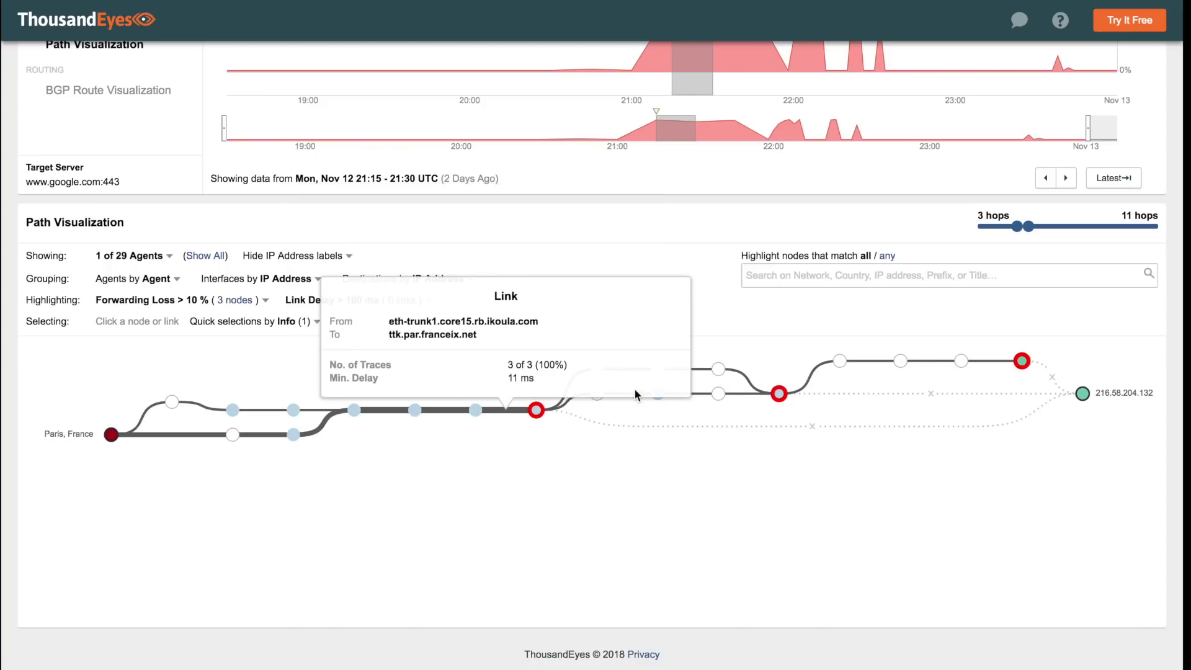
mouse_move(657, 394)
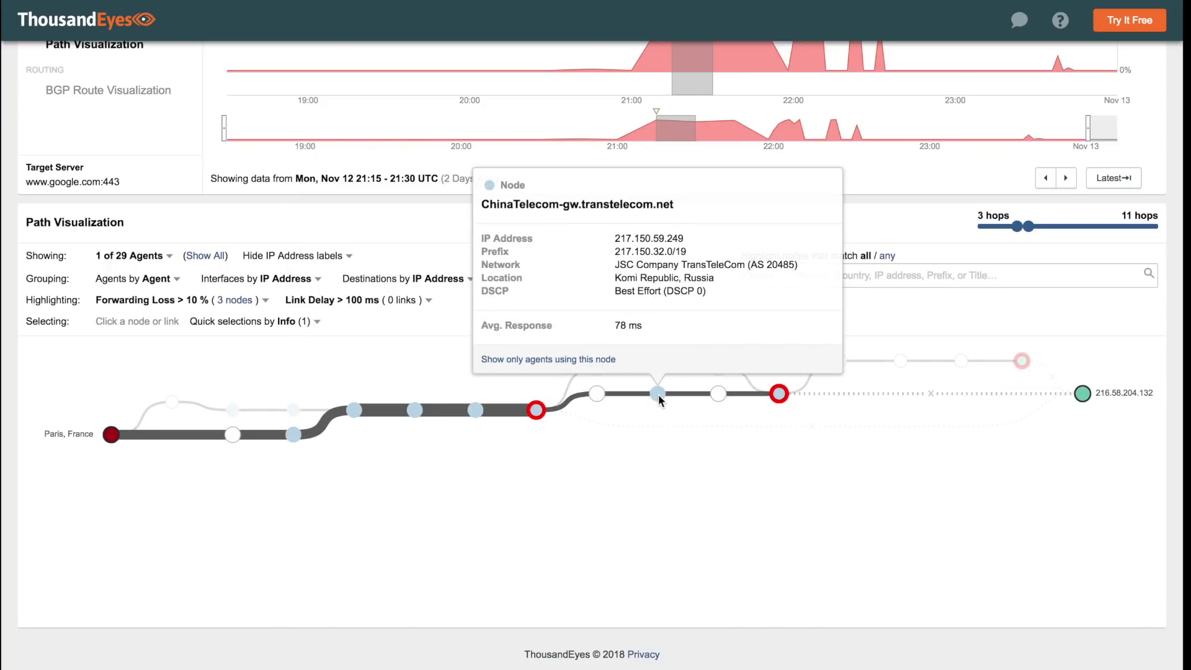
mouse_move(781, 395)
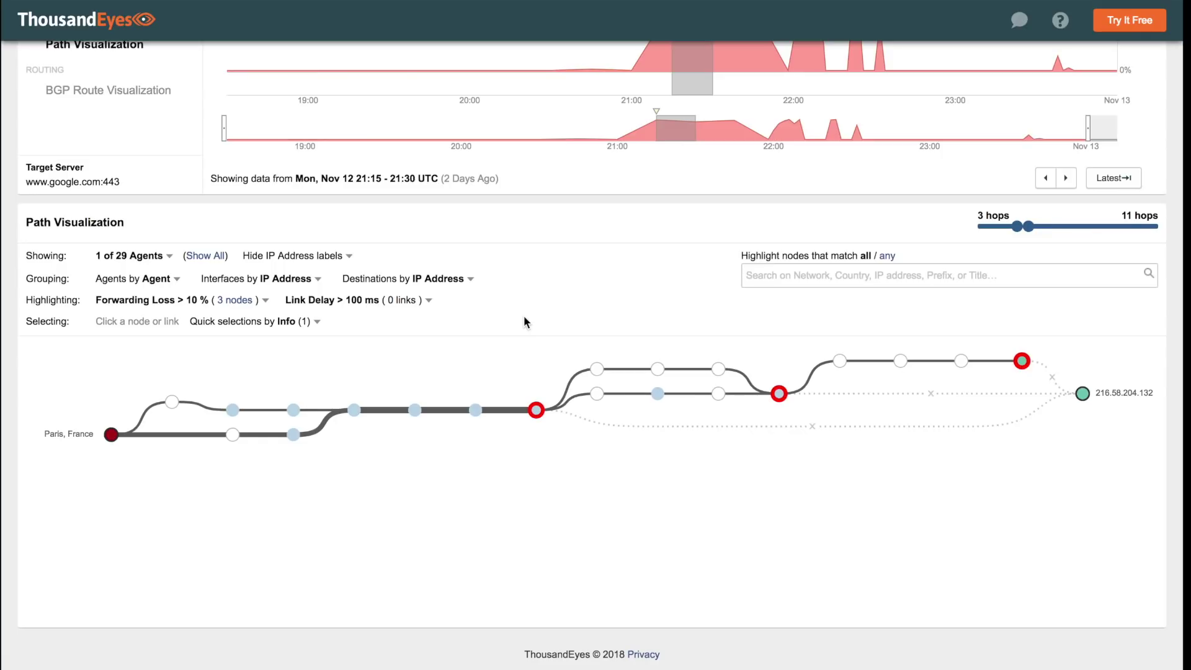
scroll(524, 317, up, 1)
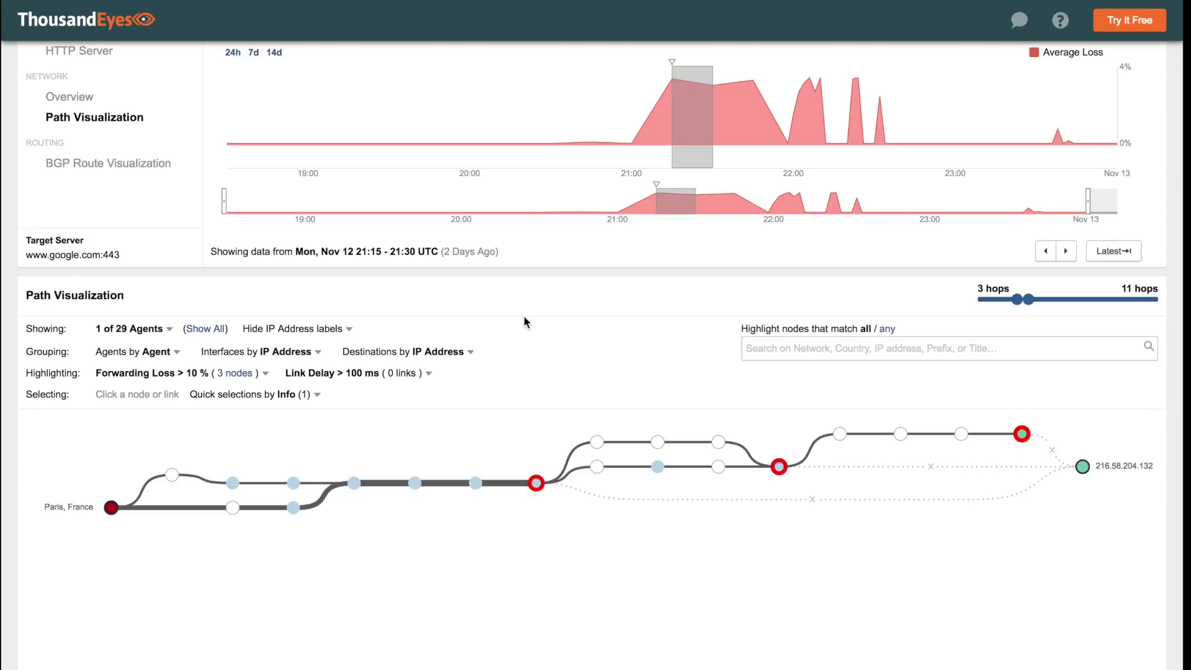
scroll(508, 306, up, 1)
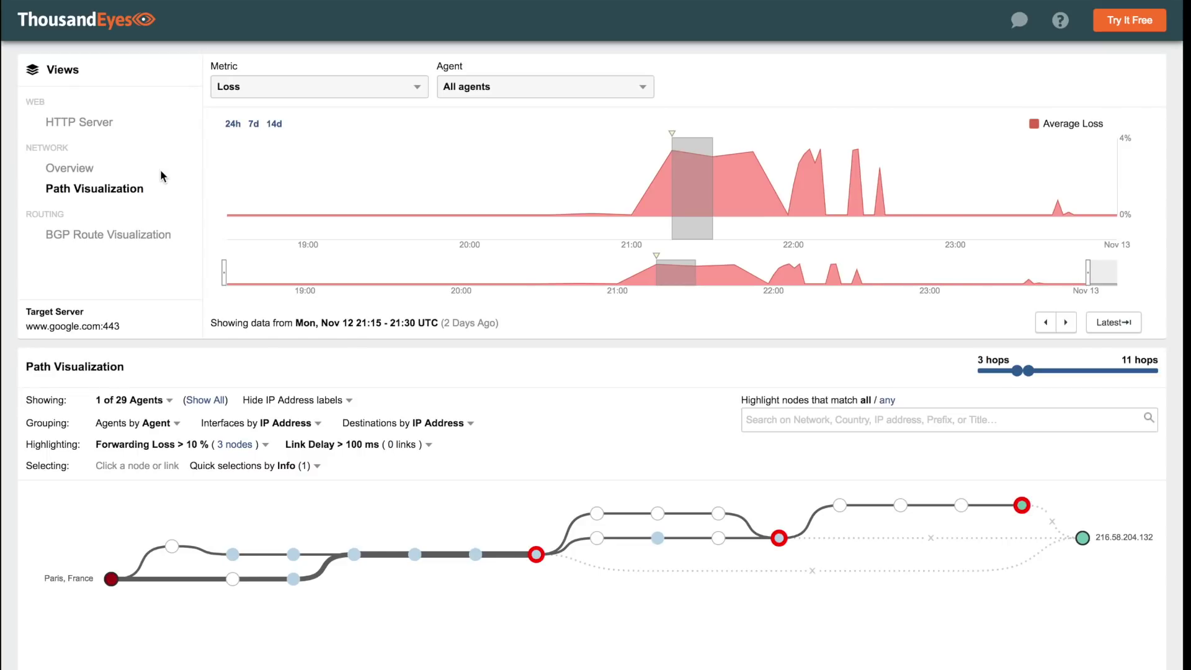
- Open the HTTP Server availability map and select the Paris, France agent in the Netherlands cluster
click(91, 123)
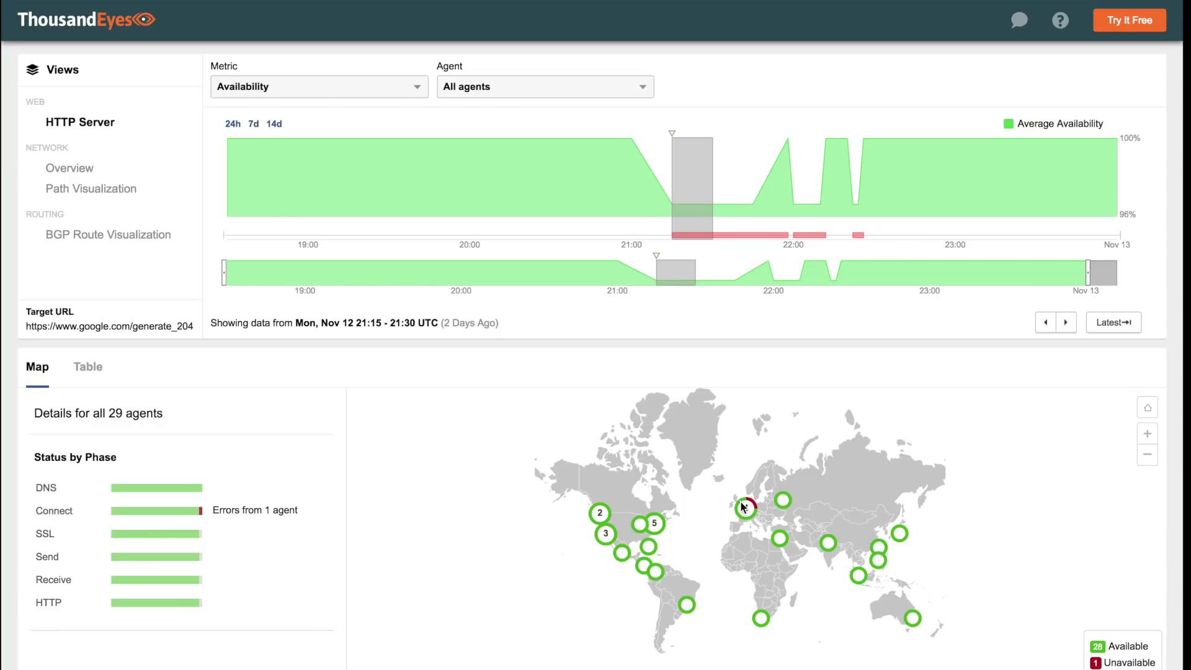
mouse_move(744, 505)
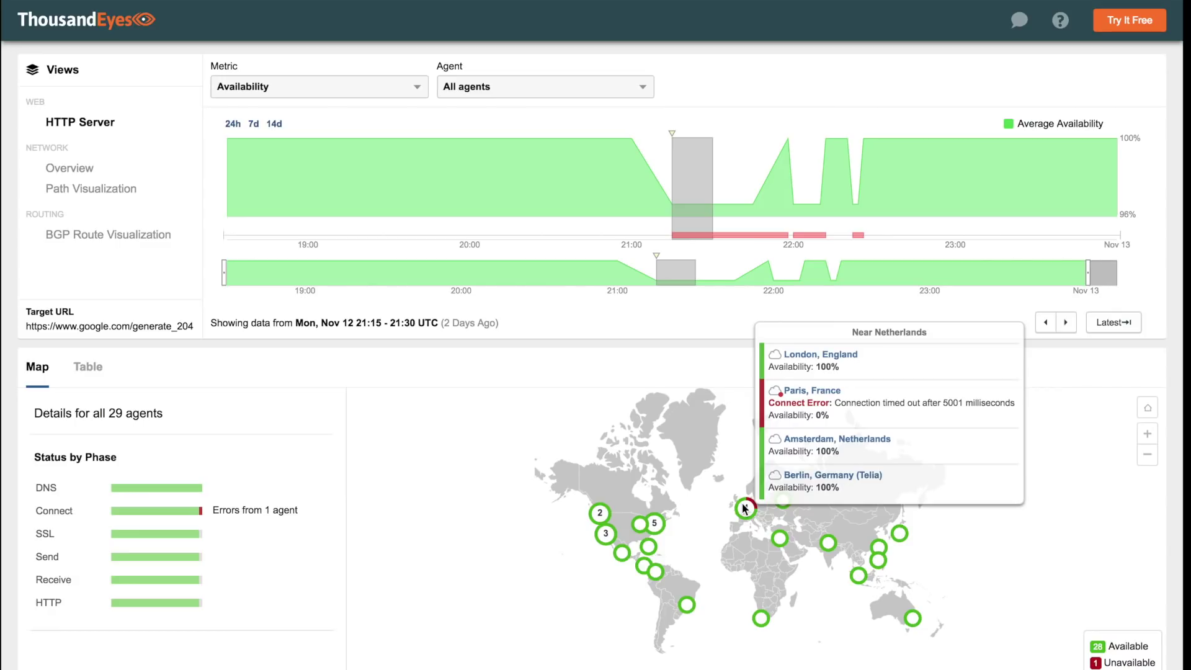
click(875, 411)
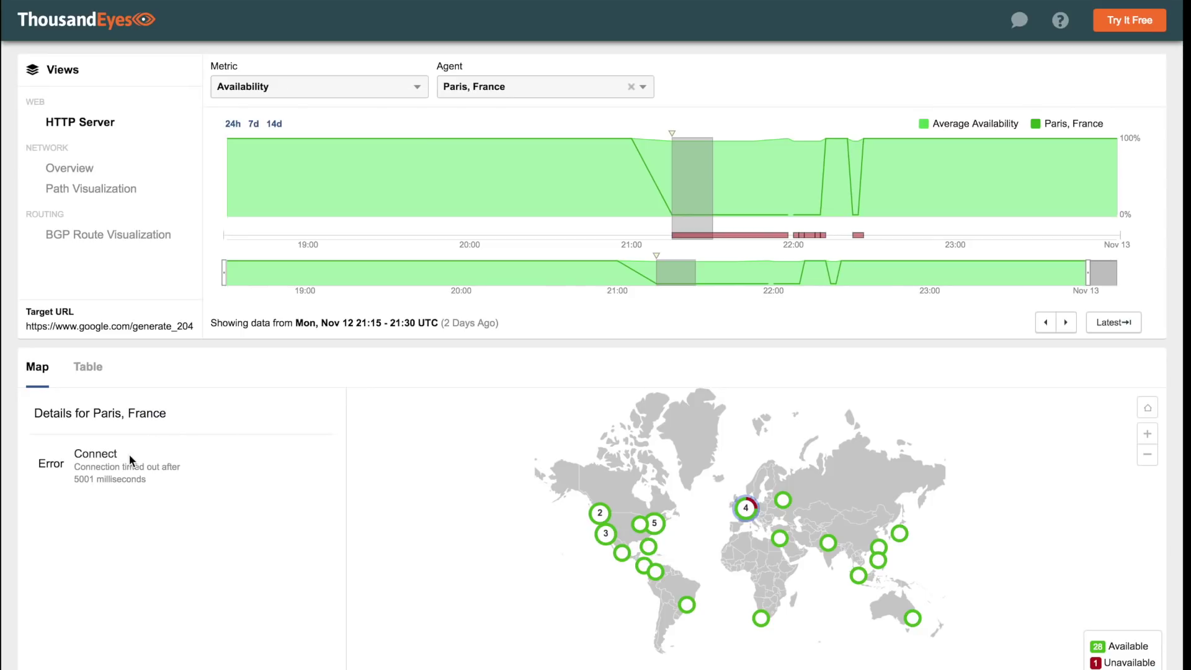
- Mark the Connect error for Paris, then return the map to all 29 agents
drag(120, 457, 75, 457)
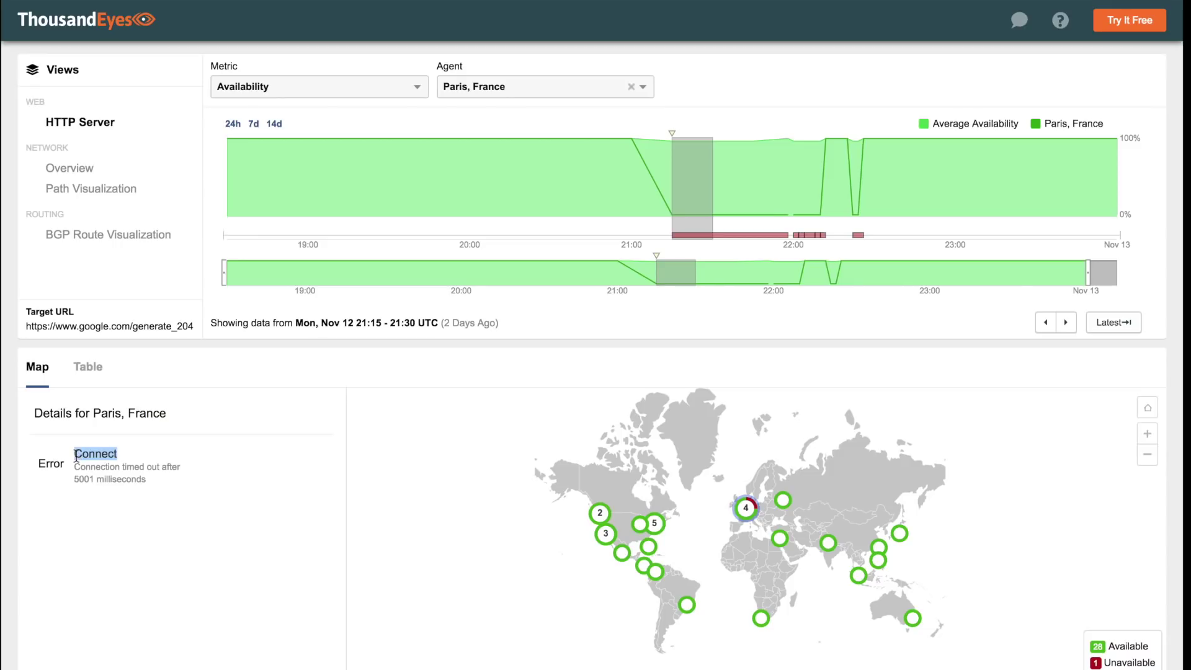
click(404, 497)
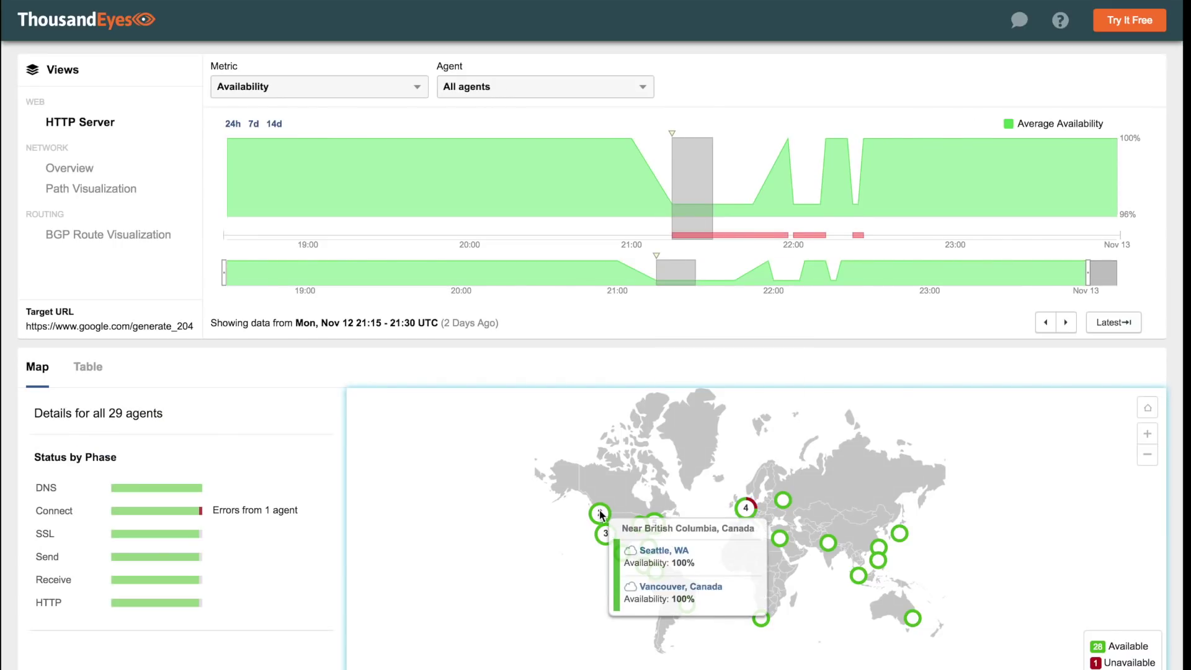
mouse_move(650, 528)
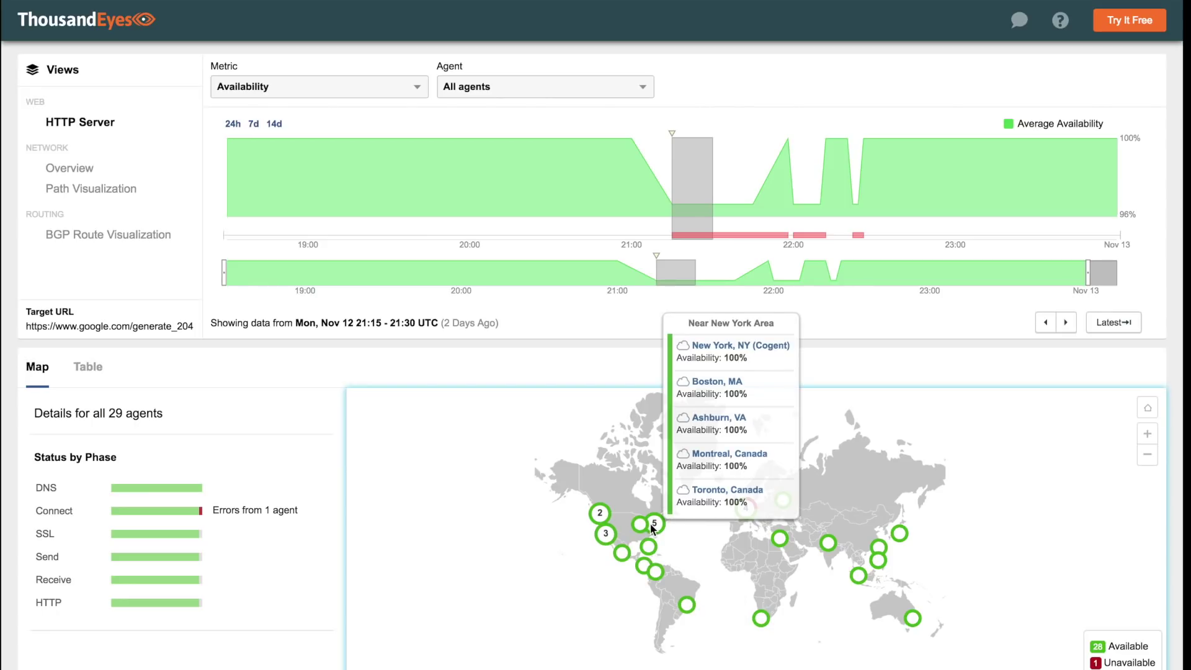